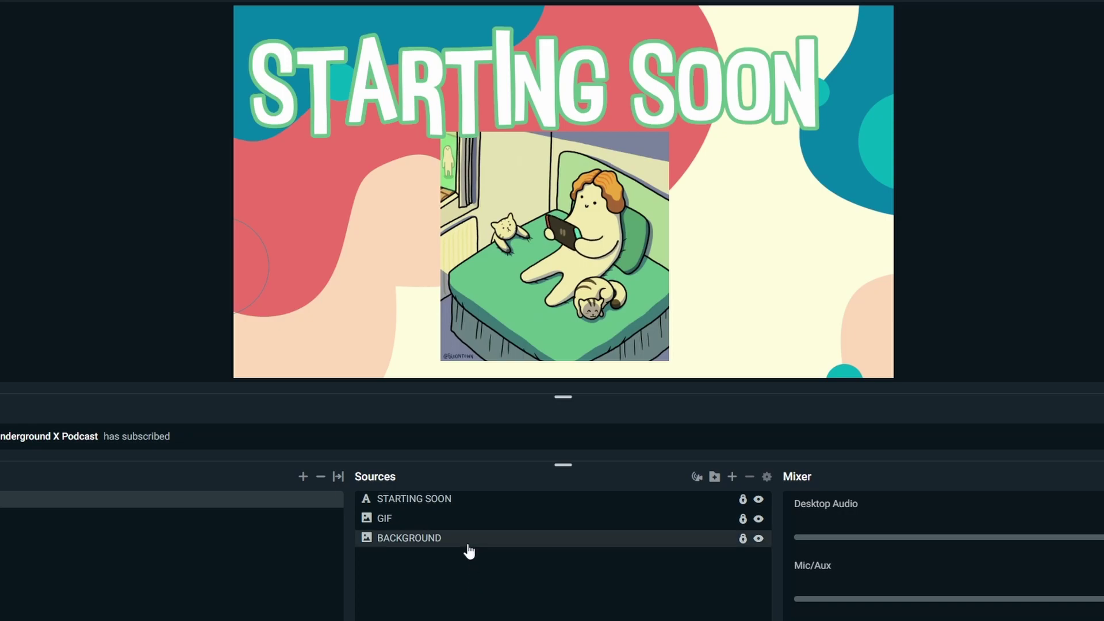
# - Select the STARTING SOON, GIF and BACKGROUND sources together
pyautogui.click(429, 507)
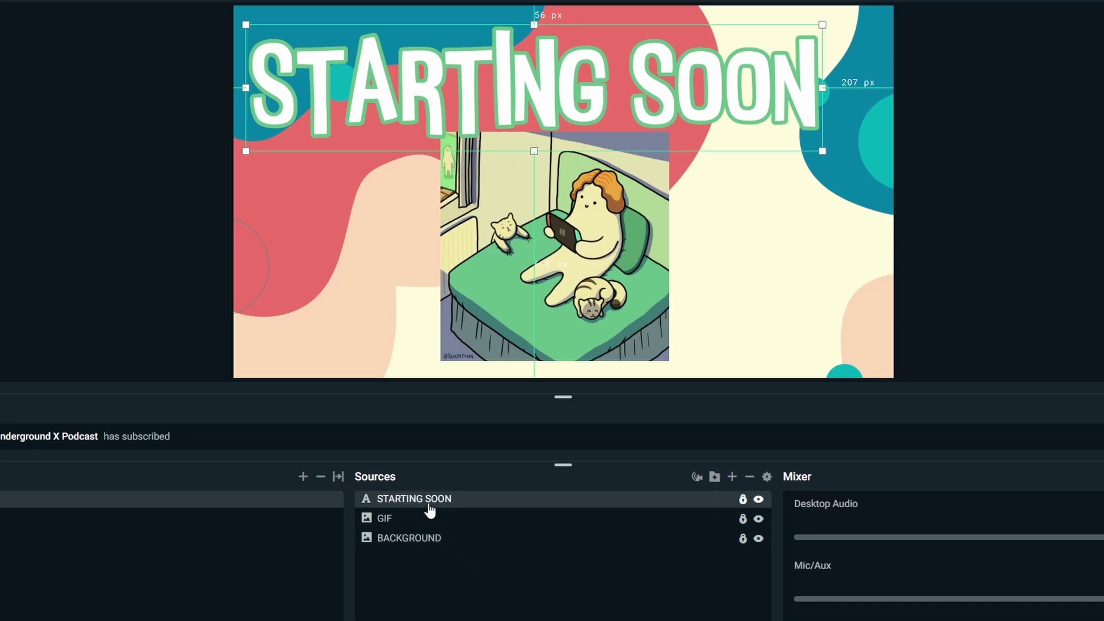
pyautogui.keyDown('shift'); pyautogui.click(416, 538); pyautogui.keyUp('shift')
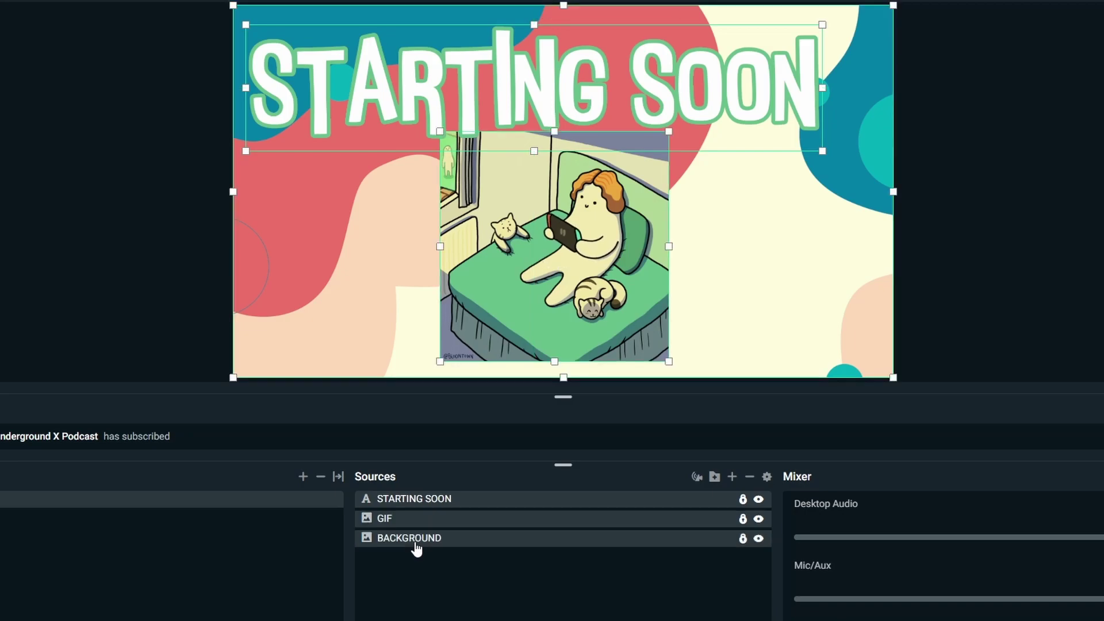
pyautogui.click(438, 501)
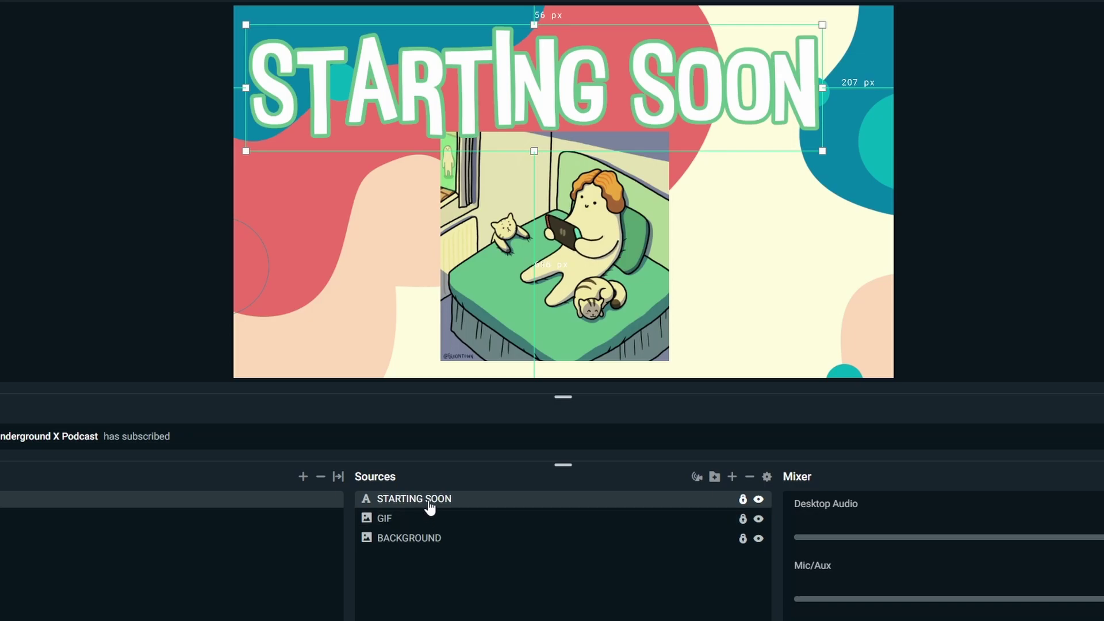
pyautogui.keyDown('ctrl'); pyautogui.click(412, 541); pyautogui.keyUp('ctrl')
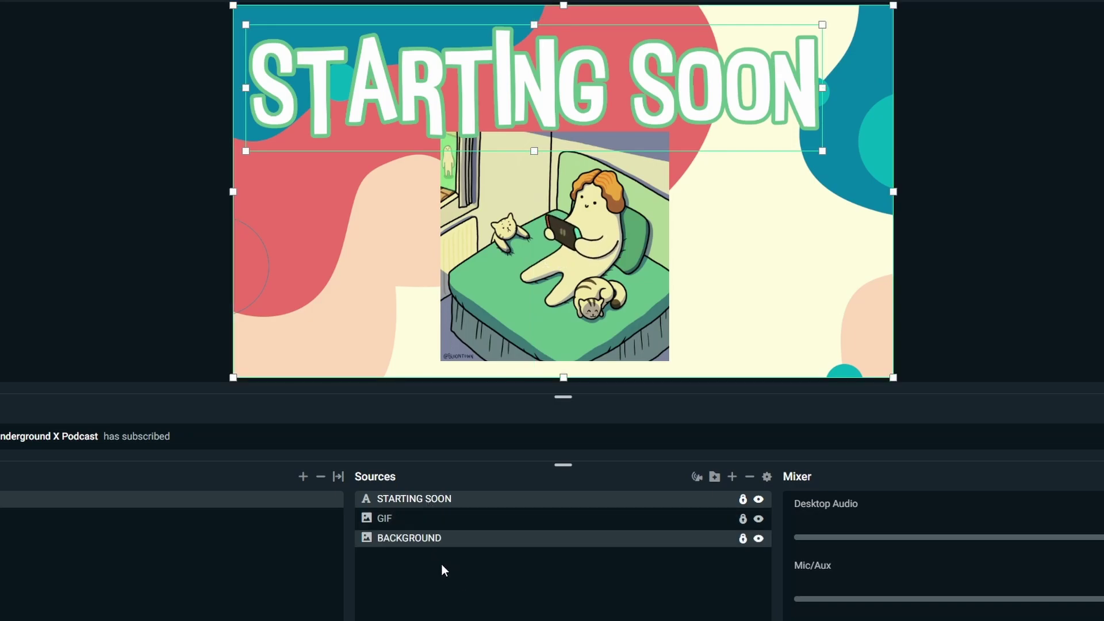
pyautogui.click(371, 500)
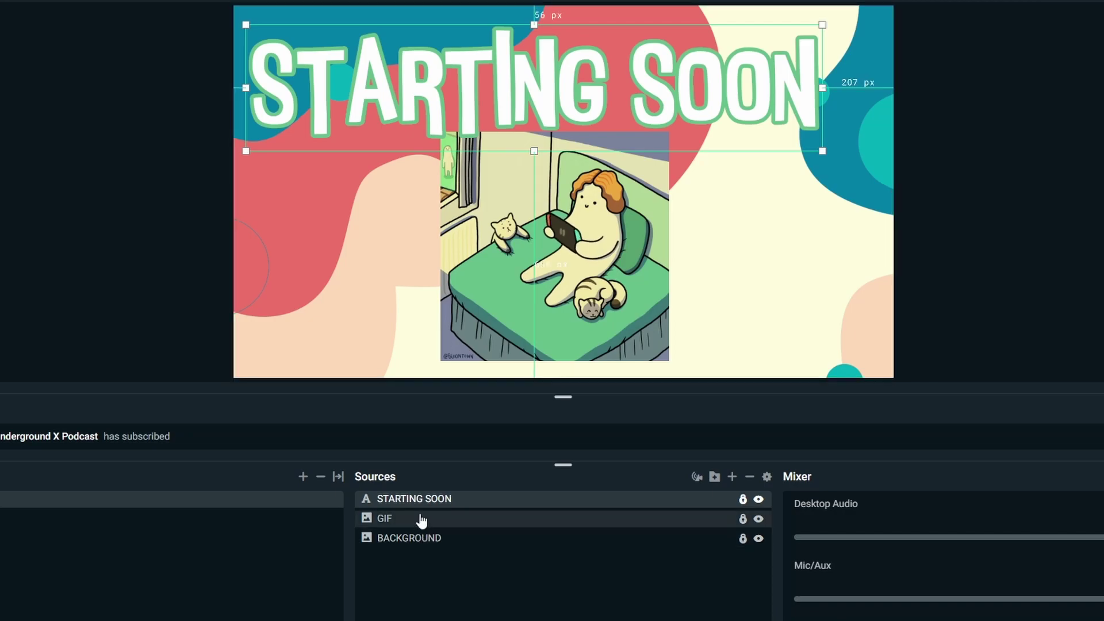
pyautogui.keyDown('shift'); pyautogui.click(405, 542); pyautogui.keyUp('shift')
# - Group the three selected sources into a folder named New Folder
pyautogui.rightClick(483, 521)
pyautogui.moveTo(520, 375)
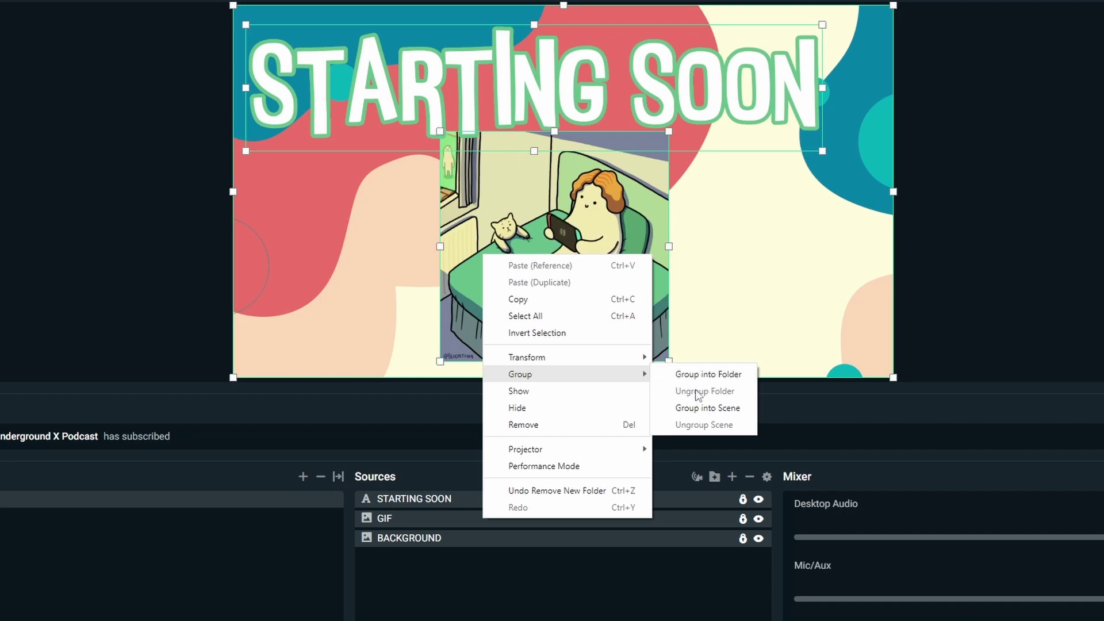
pyautogui.click(699, 545)
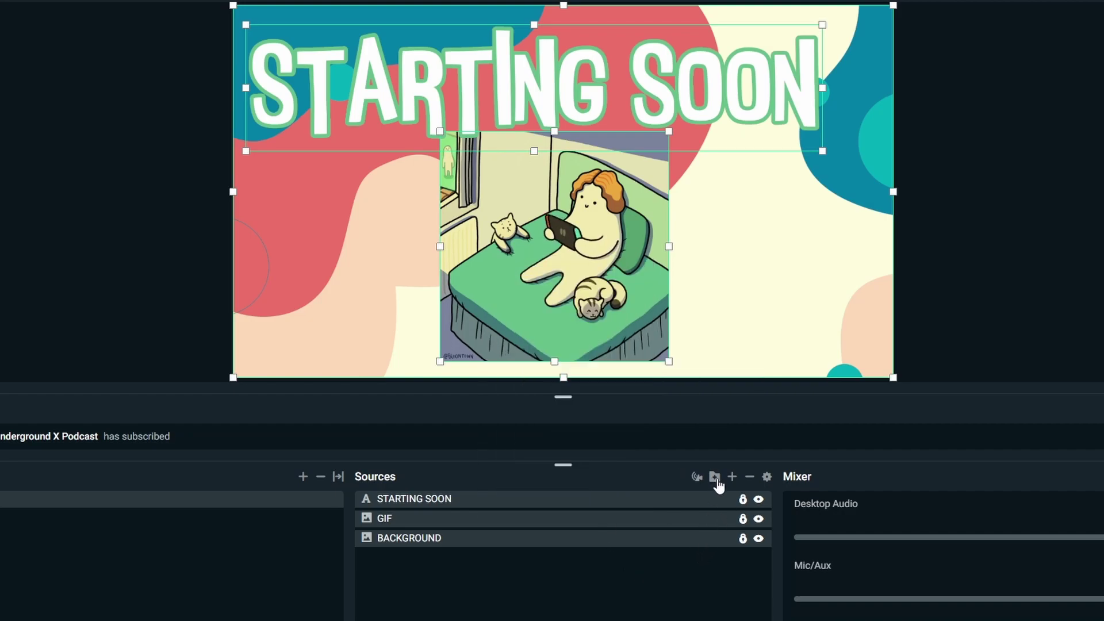
pyautogui.click(715, 479)
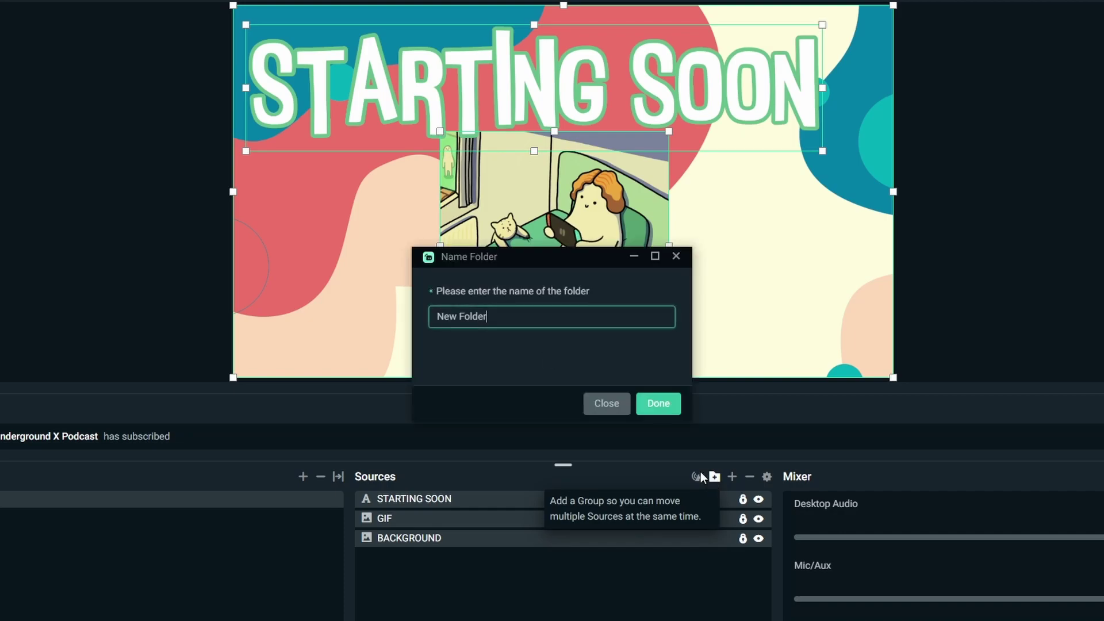
pyautogui.click(658, 404)
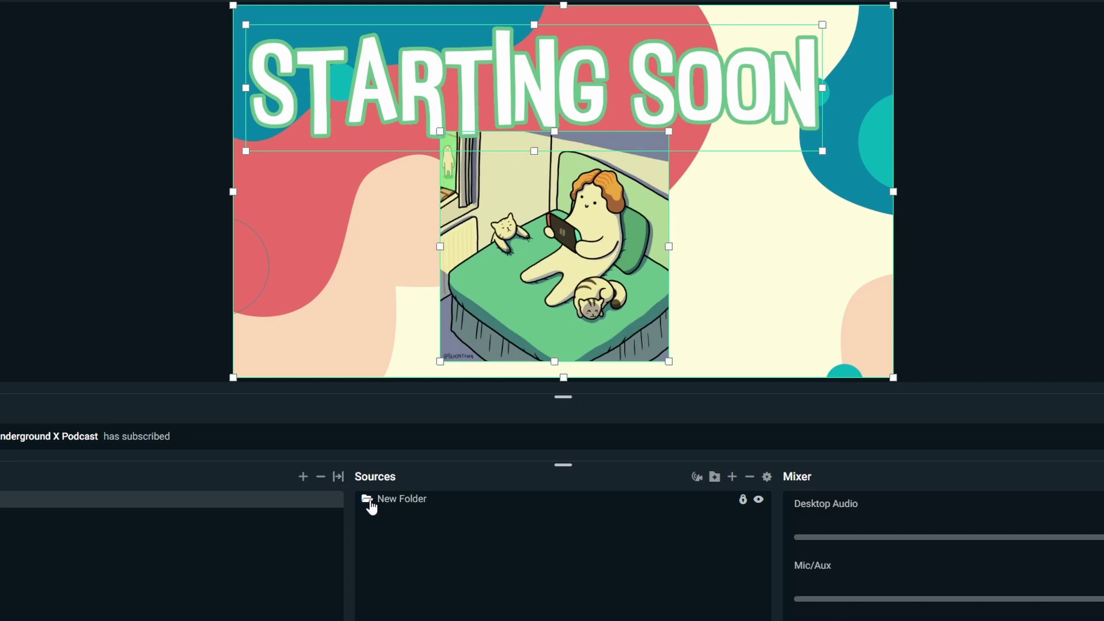
# - Expand New Folder, unlock GIF, and briefly hide then re-show STARTING SOON and GIF
pyautogui.click(368, 501)
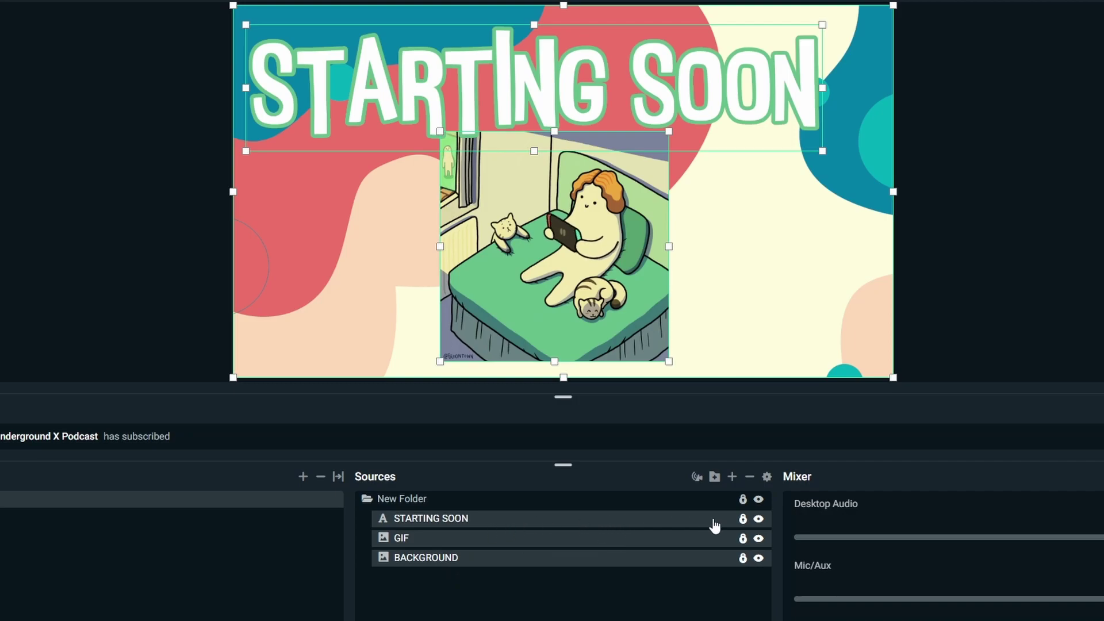
pyautogui.click(759, 520)
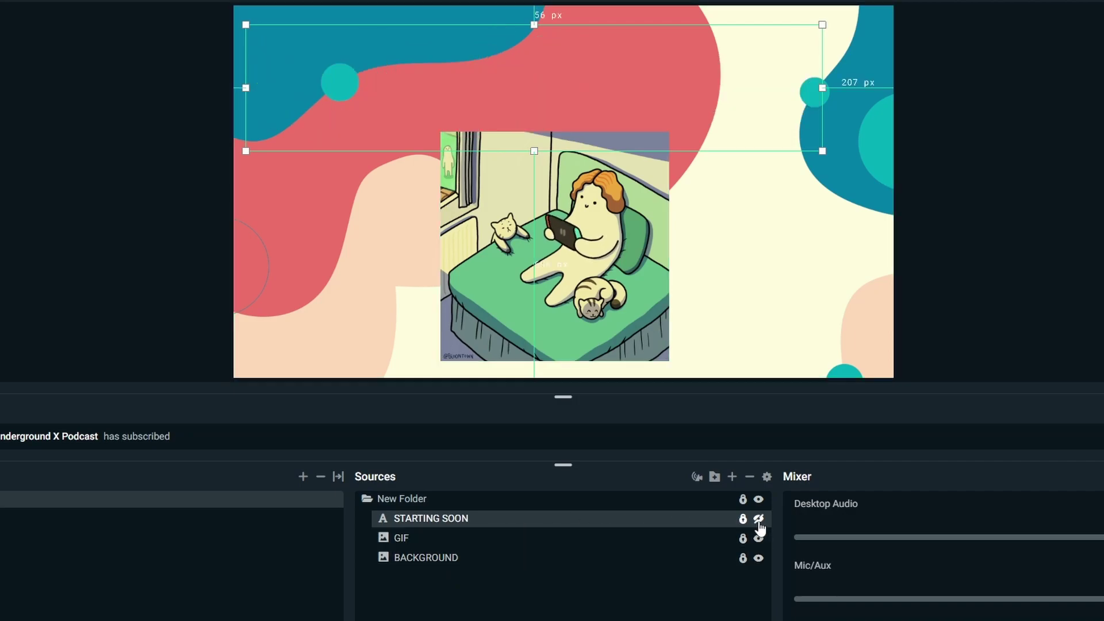
pyautogui.click(758, 520)
pyautogui.click(742, 539)
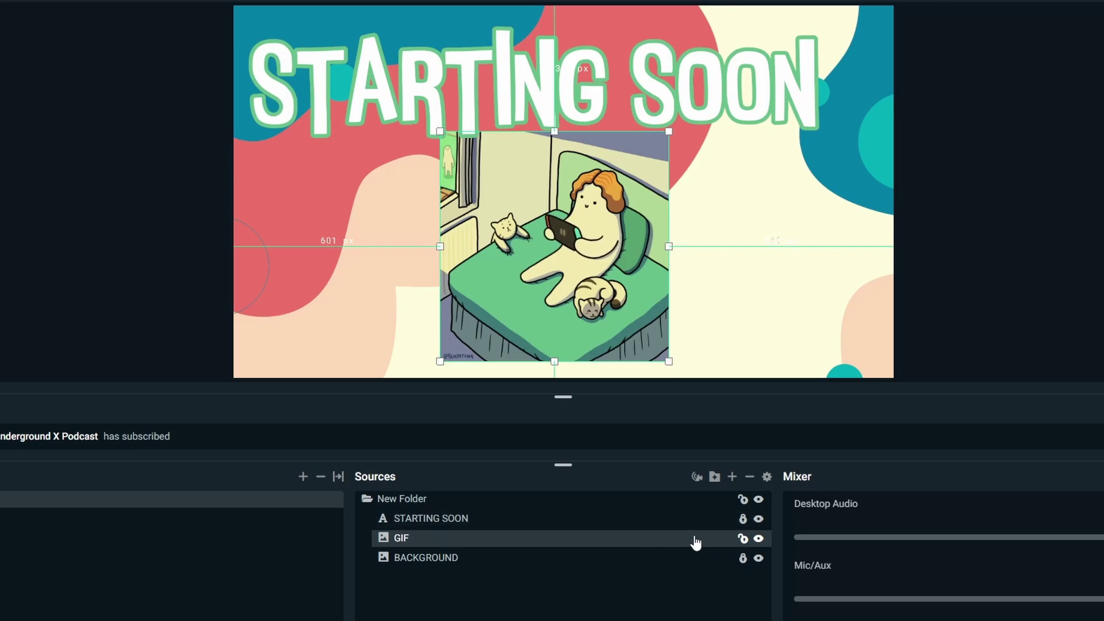
pyautogui.click(743, 539)
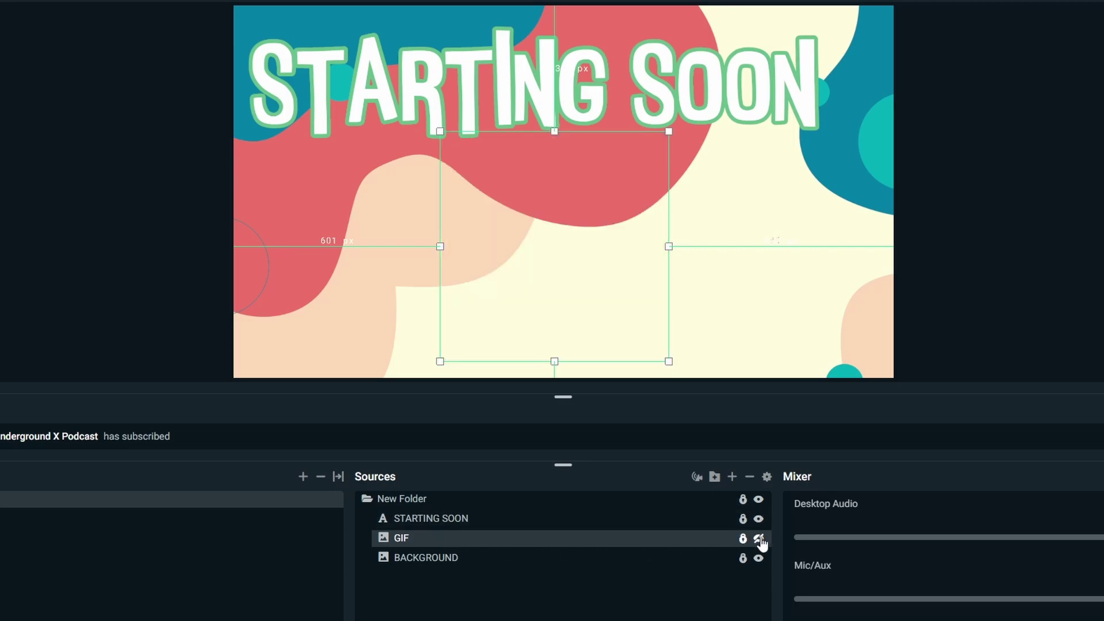
pyautogui.click(759, 539)
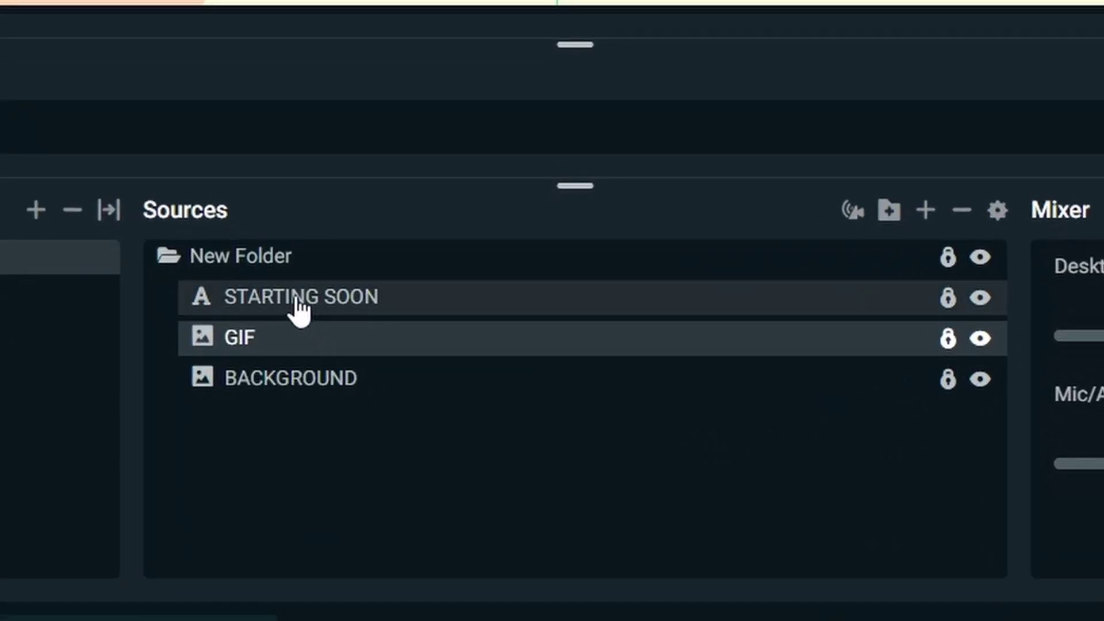
# - Move the STARTING SOON source above New Folder, outside it
pyautogui.click(299, 308)
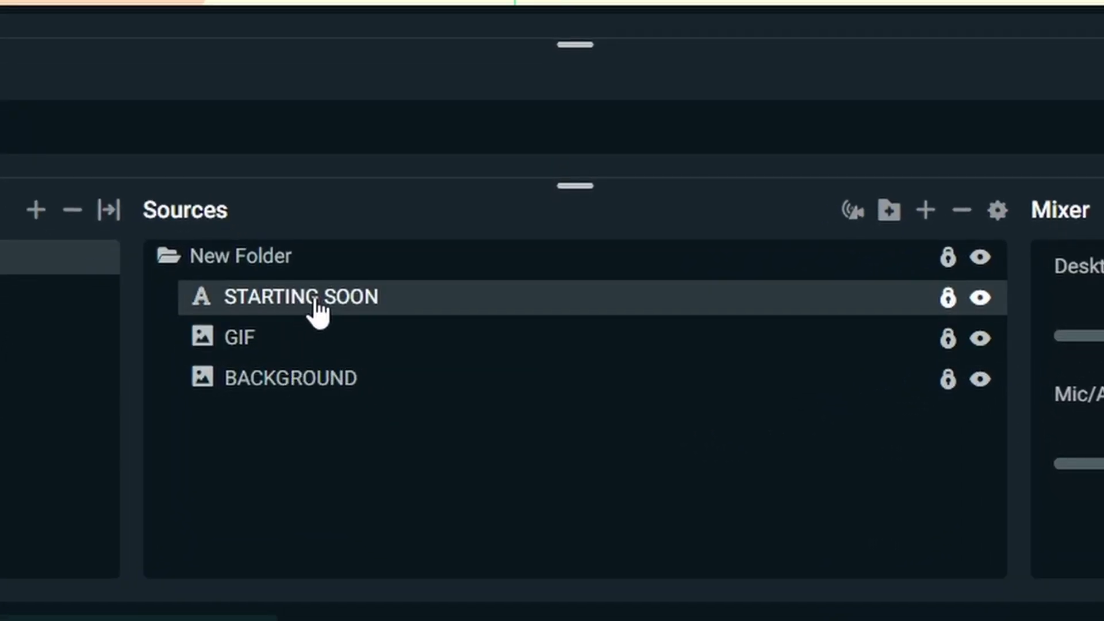
pyautogui.moveTo(317, 309); pyautogui.dragTo(324, 259)
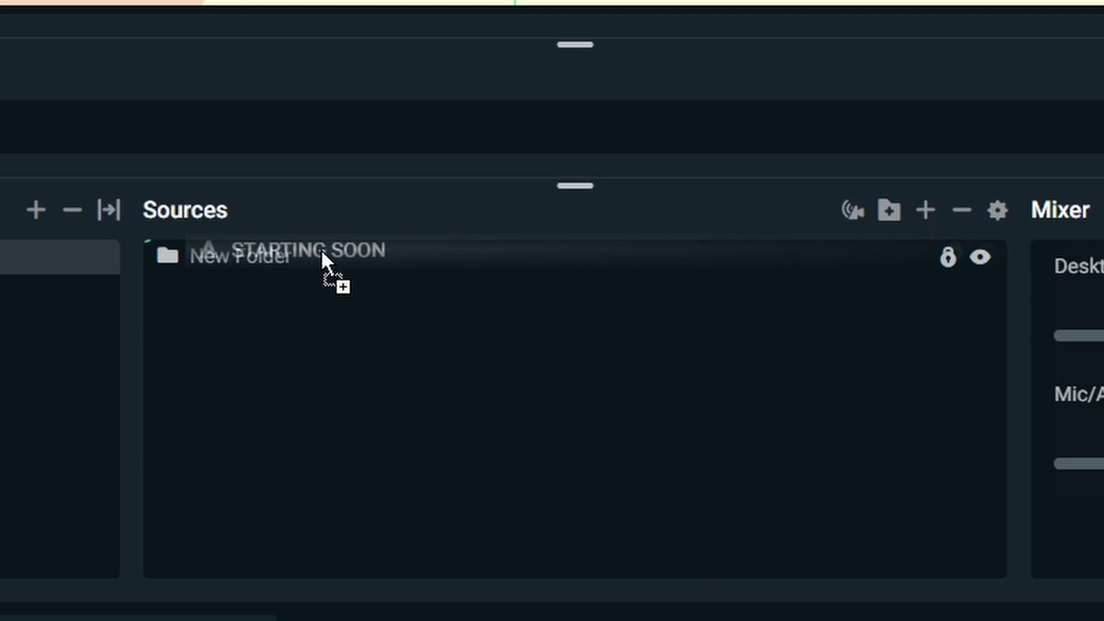
pyautogui.moveTo(321, 250); pyautogui.dragTo(322, 254)
# - Move GIF out of New Folder and back in, keeping it above BACKGROUND
pyautogui.click(233, 298)
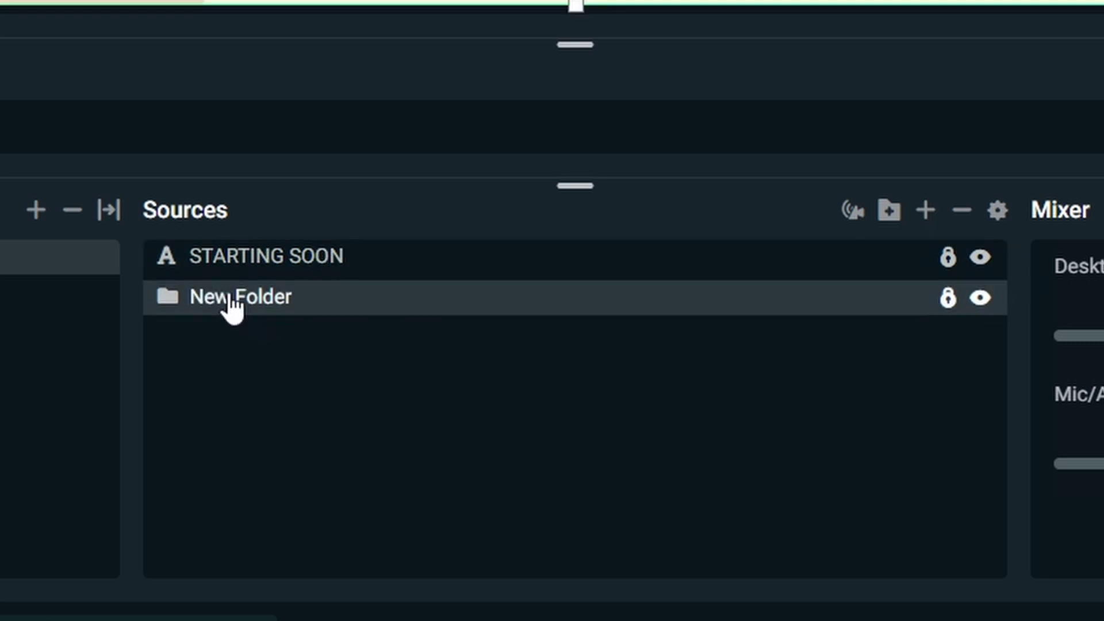
pyautogui.click(165, 299)
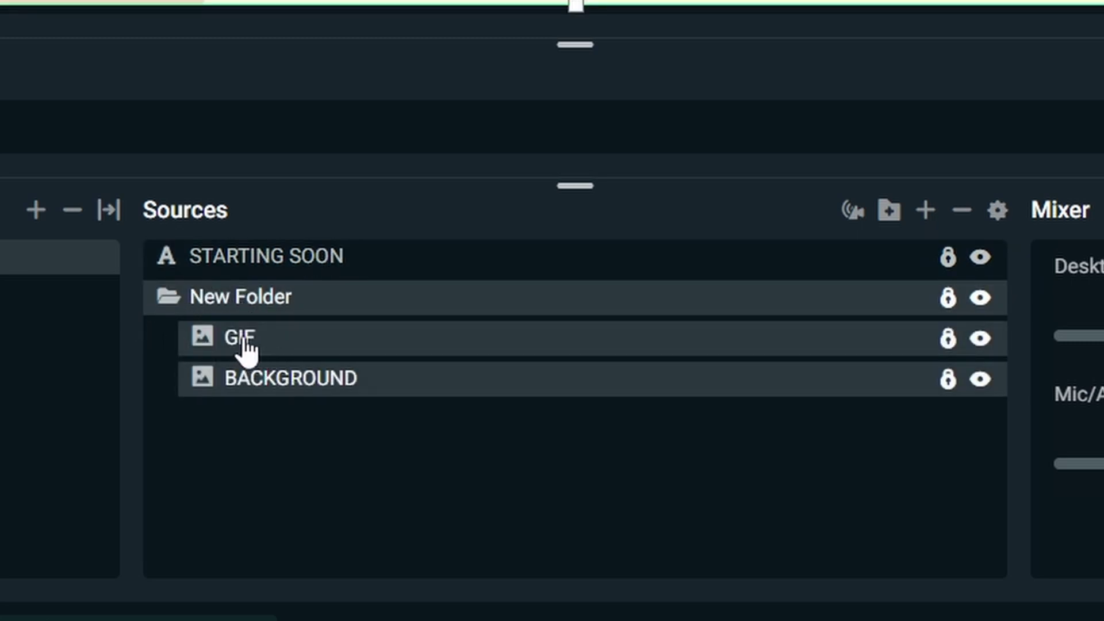
pyautogui.click(245, 345)
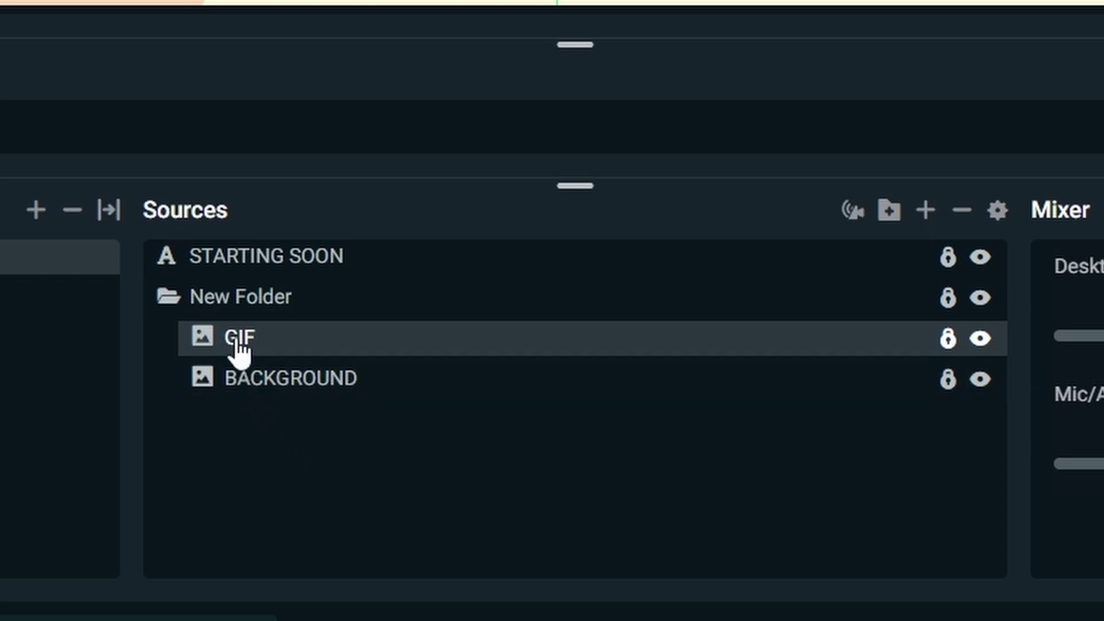
pyautogui.moveTo(243, 349); pyautogui.dragTo(243, 288)
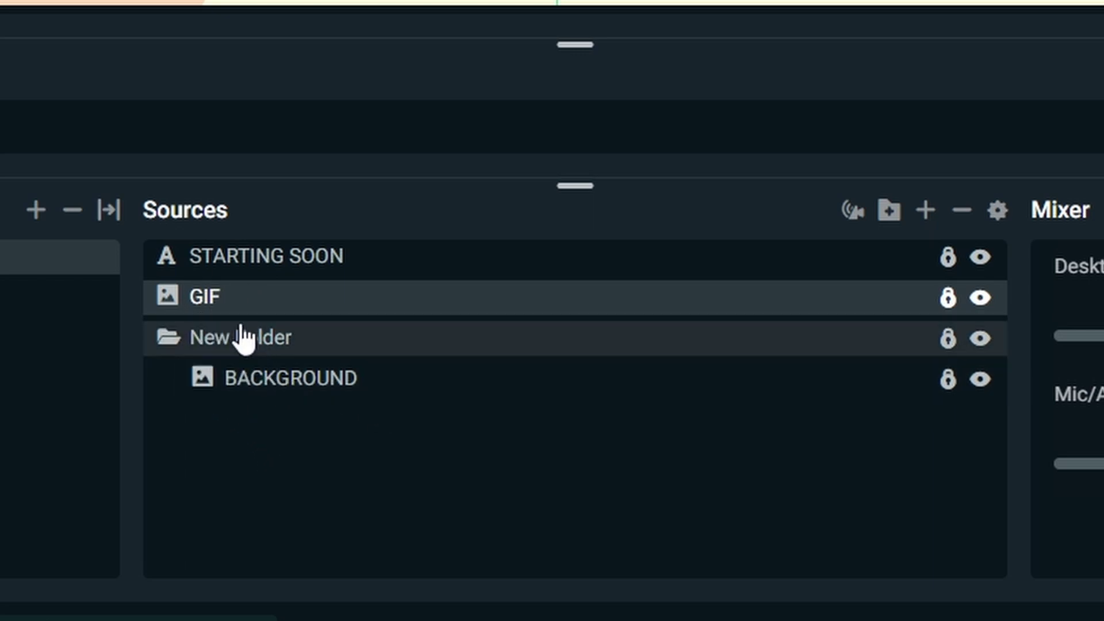
pyautogui.moveTo(207, 306); pyautogui.dragTo(248, 357)
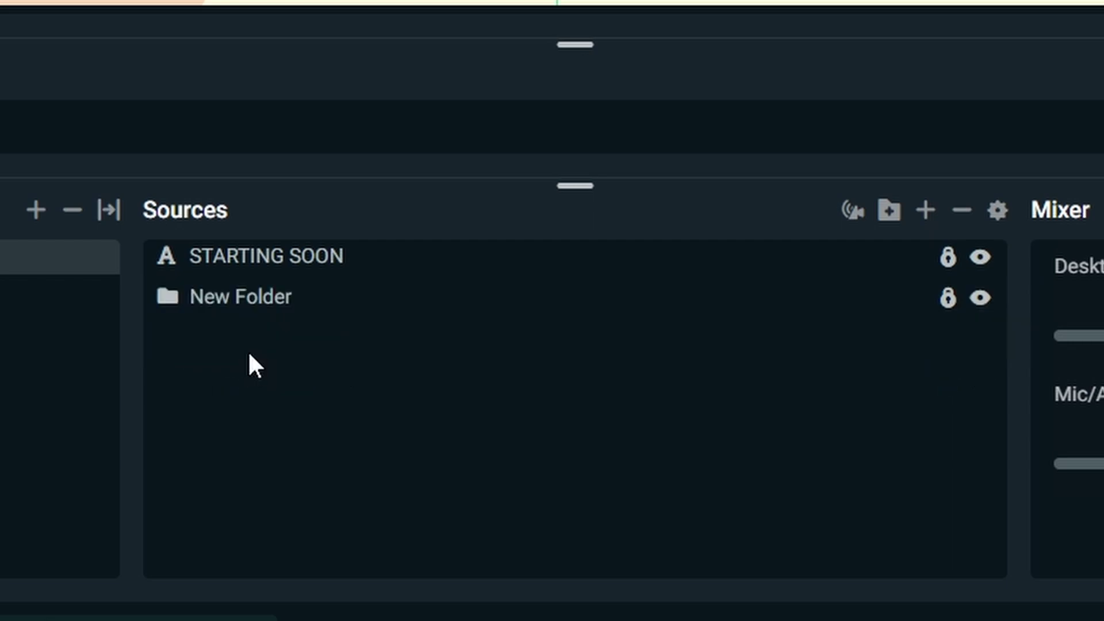
pyautogui.click(168, 298)
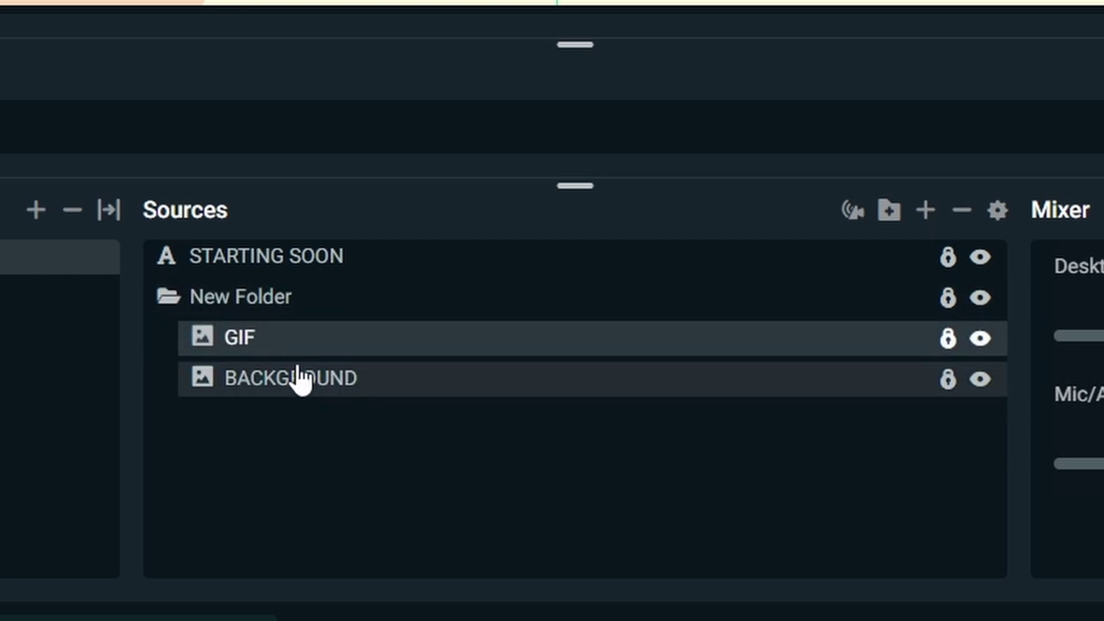
pyautogui.moveTo(265, 352)
pyautogui.mouseDown()
pyautogui.moveTo(261, 399)
pyautogui.moveTo(261, 382)
pyautogui.moveTo(276, 394)
pyautogui.mouseUp()
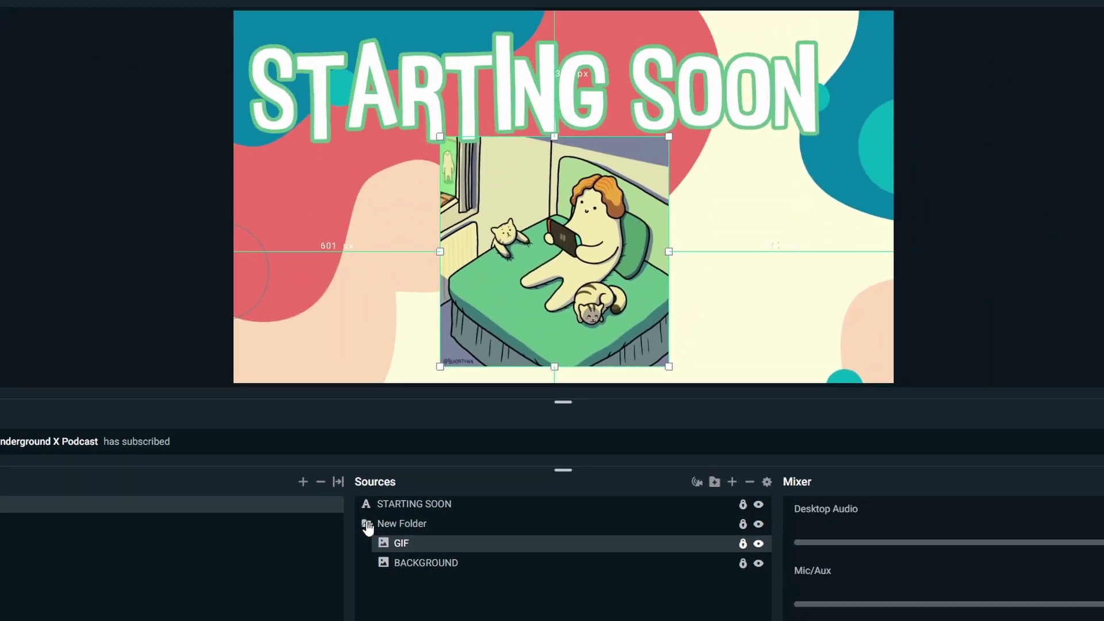
# - Ungroup New Folder from GIF's context menu, leaving GIF, BACKGROUND, STARTING SOON listed
pyautogui.click(367, 526)
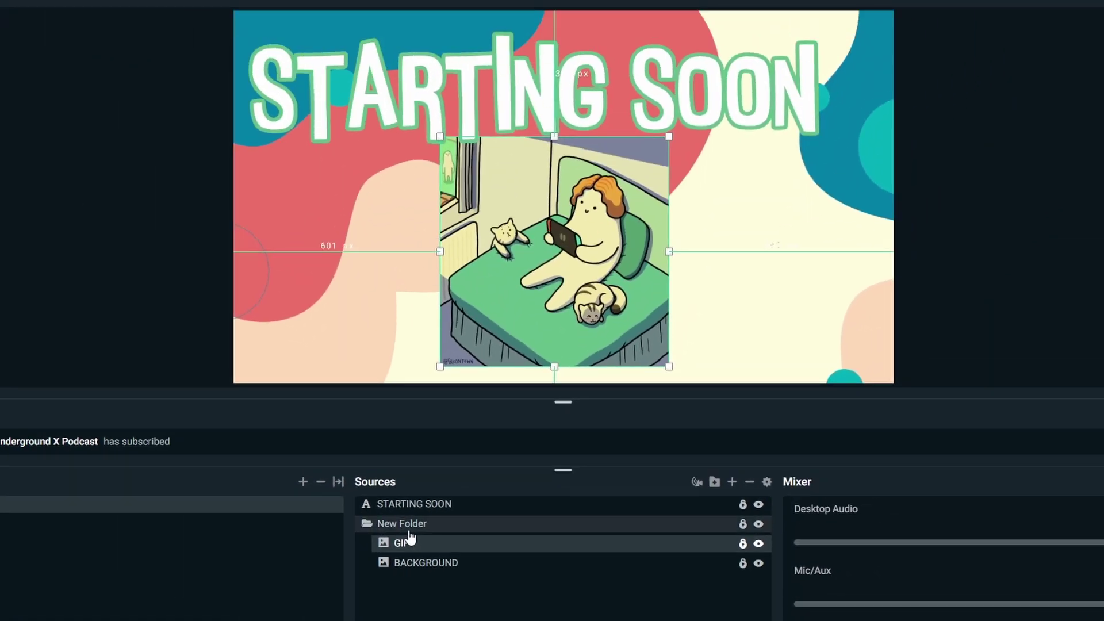
pyautogui.click(411, 538)
pyautogui.rightClick(389, 526)
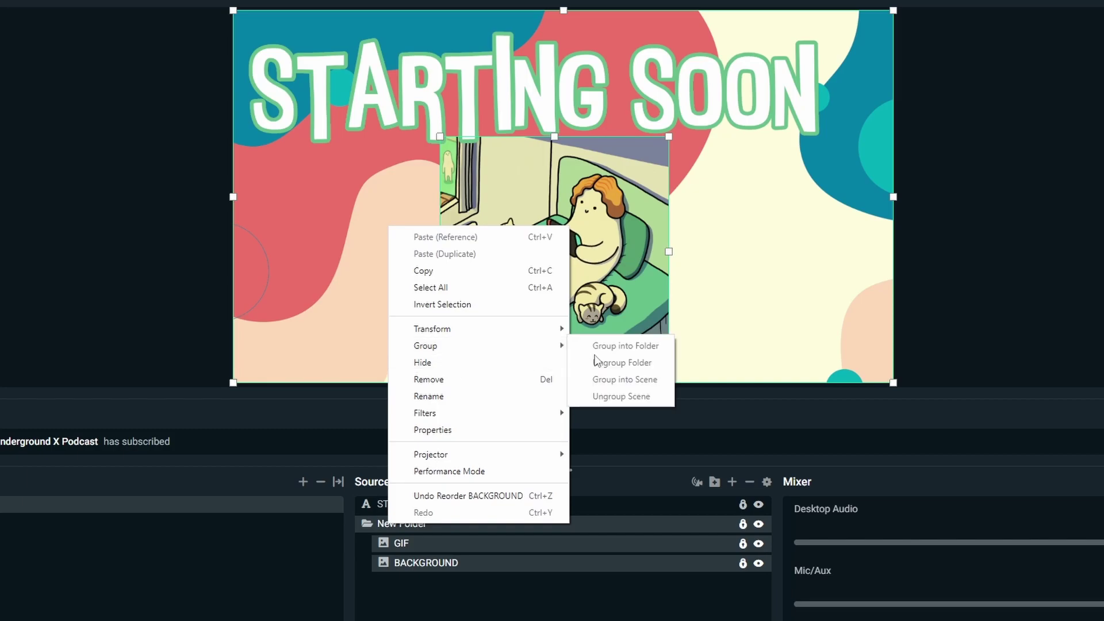
pyautogui.click(486, 602)
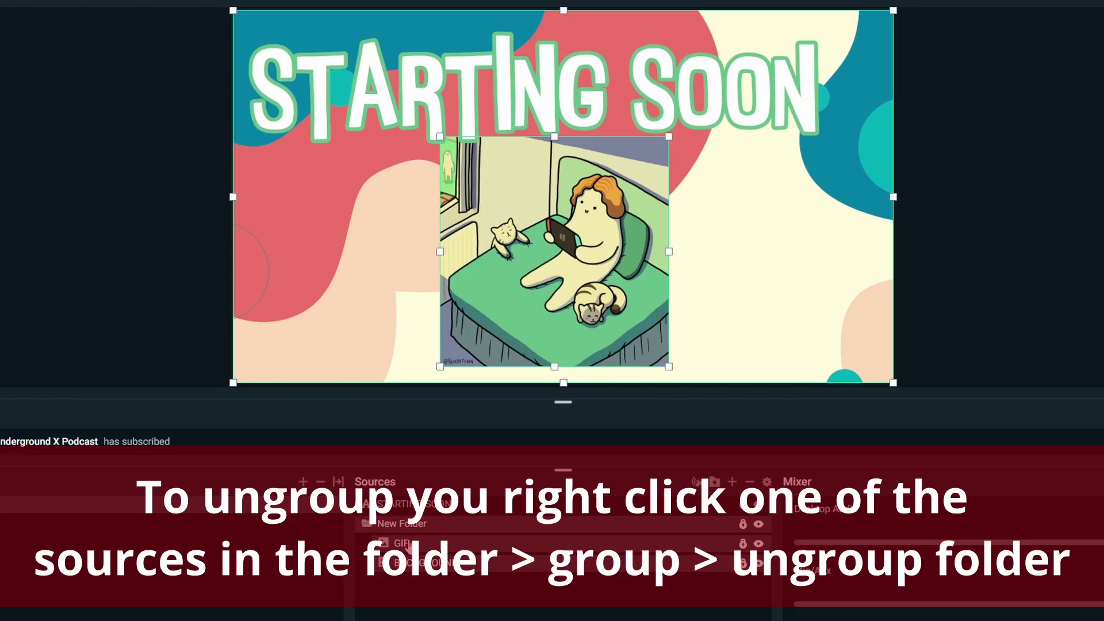
pyautogui.rightClick(410, 541)
pyautogui.moveTo(446, 379)
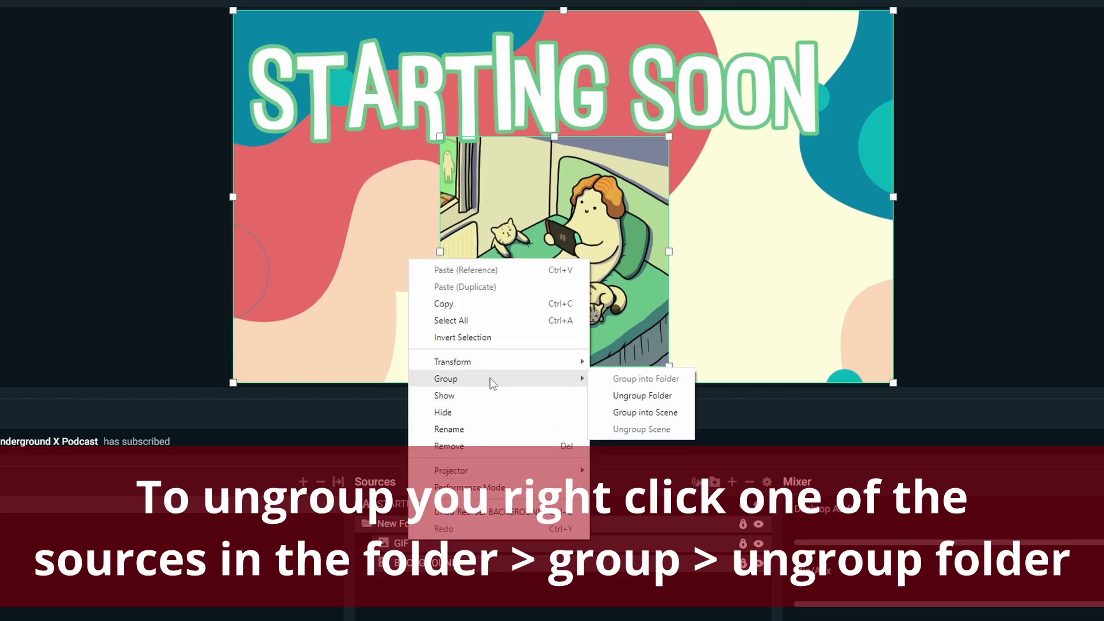
pyautogui.click(647, 398)
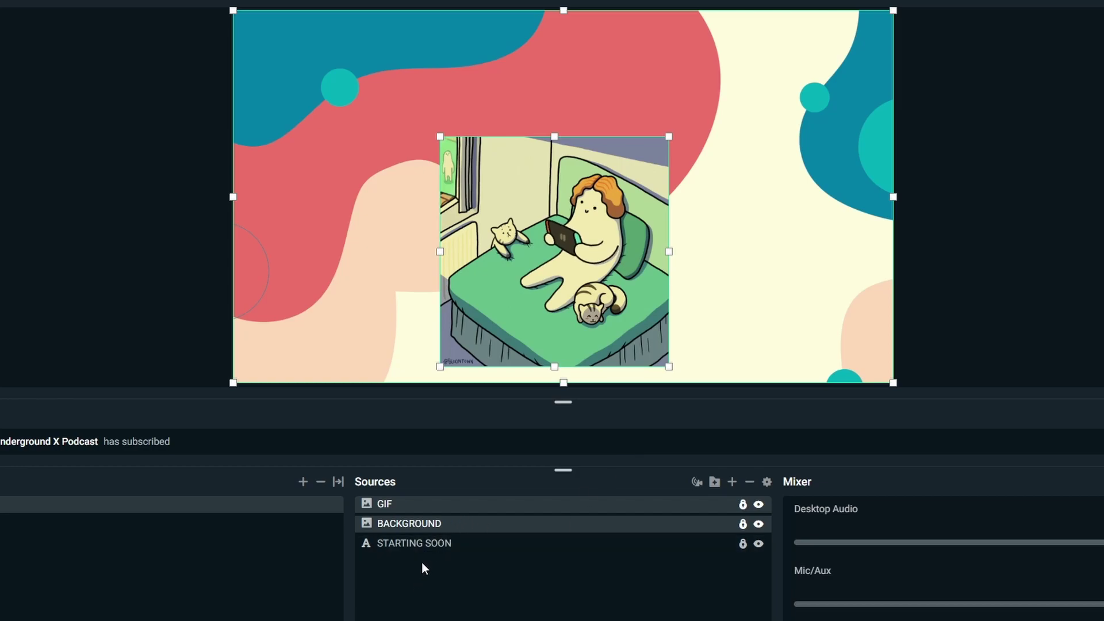